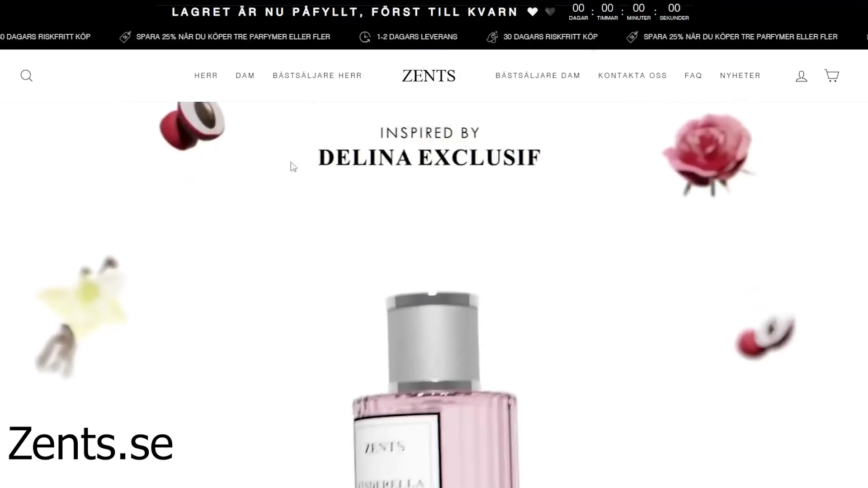
Step: Inspect the Ambery Saffron product image on the Dossier.eu bestseller page with the element picker
{"action": "scroll", "coordinate": [569, 378], "scroll_direction": "down", "scroll_amount": 1}
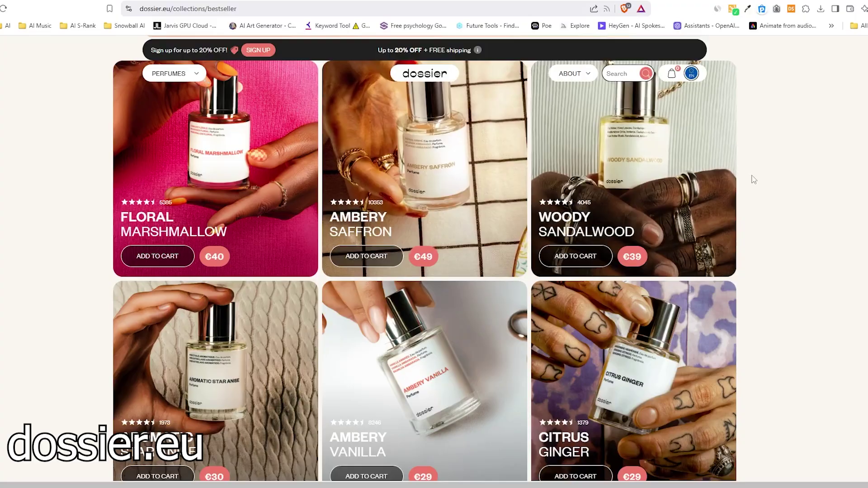
{"action": "right_click", "coordinate": [572, 175]}
{"action": "left_click", "coordinate": [663, 400]}
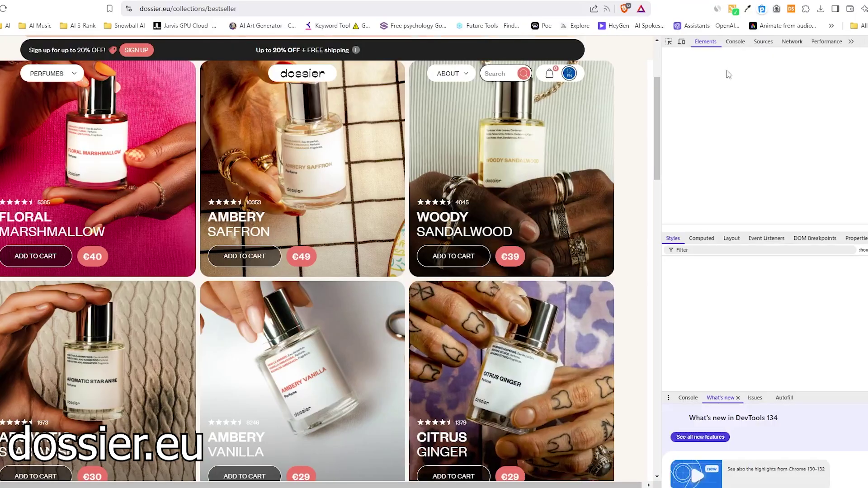
{"action": "left_click", "coordinate": [670, 42]}
{"action": "left_click", "coordinate": [286, 124]}
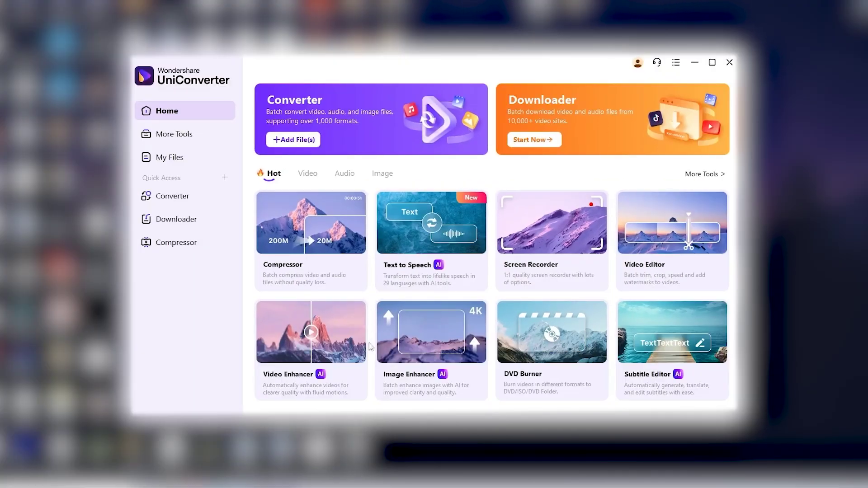
Step: Add the animated clip of two dancing children to the AI Video Enhancer
{"action": "mouse_move", "coordinate": [309, 384]}
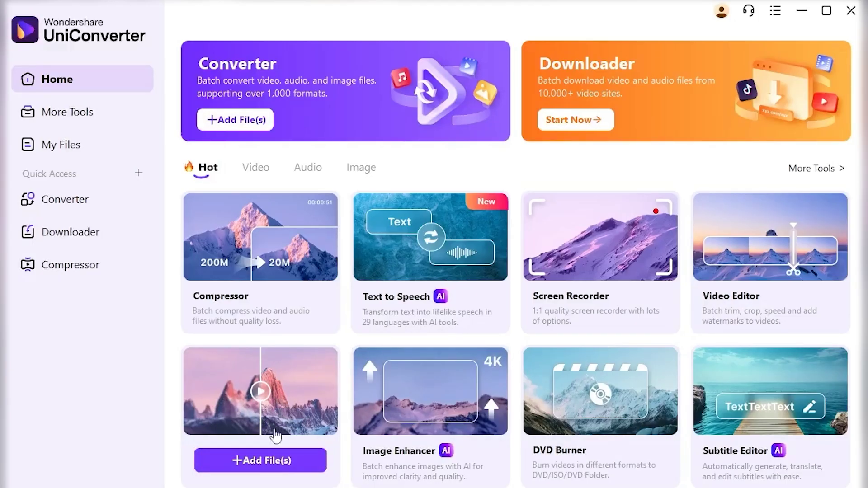
{"action": "left_click", "coordinate": [262, 462]}
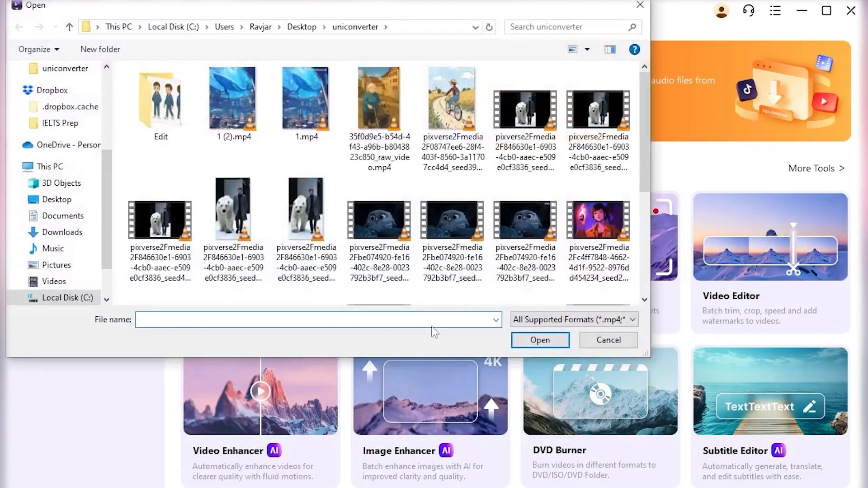
{"action": "left_click_drag", "start_coordinate": [641, 87], "coordinate": [641, 162]}
{"action": "left_click", "coordinate": [387, 179]}
{"action": "double_click", "coordinate": [387, 179]}
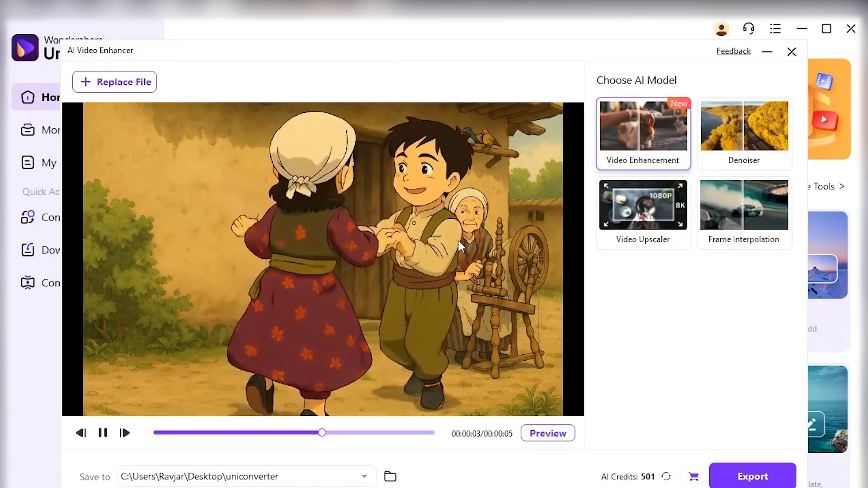
Step: Choose the Video Upscaler model at 4X (7040 x 4608), keeping the existing save folder
{"action": "mouse_move", "coordinate": [631, 223]}
{"action": "left_click", "coordinate": [651, 212]}
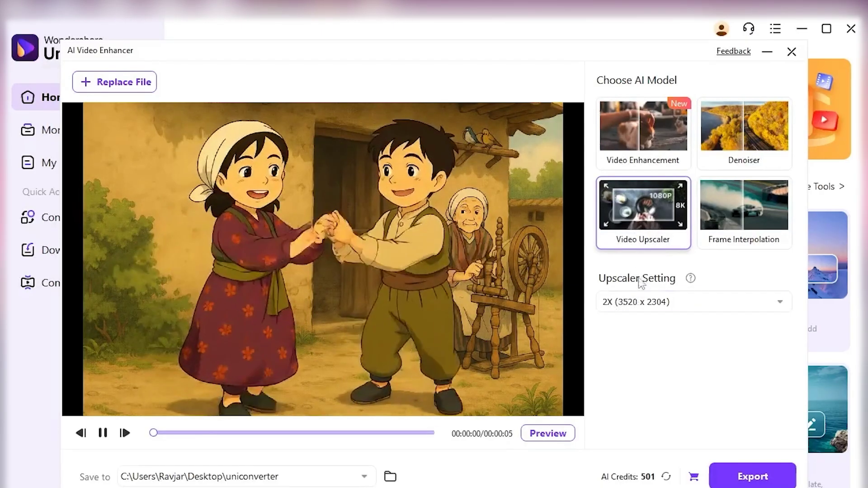
{"action": "left_click", "coordinate": [651, 308]}
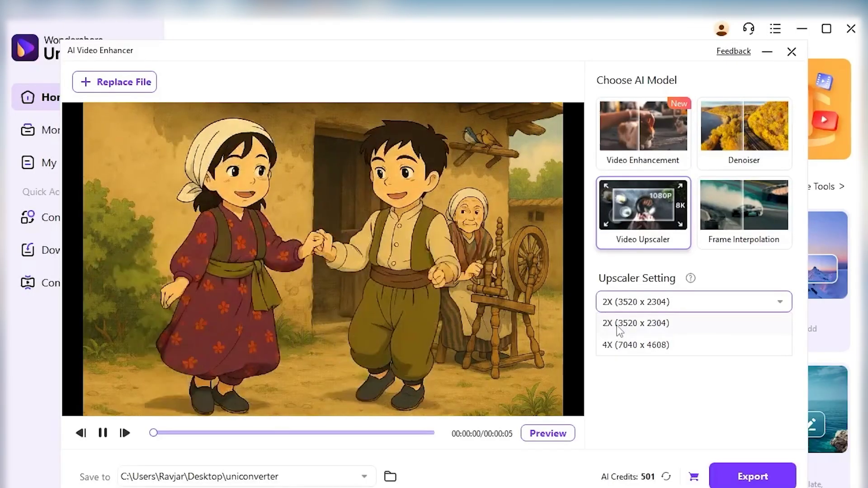
{"action": "left_click", "coordinate": [641, 345]}
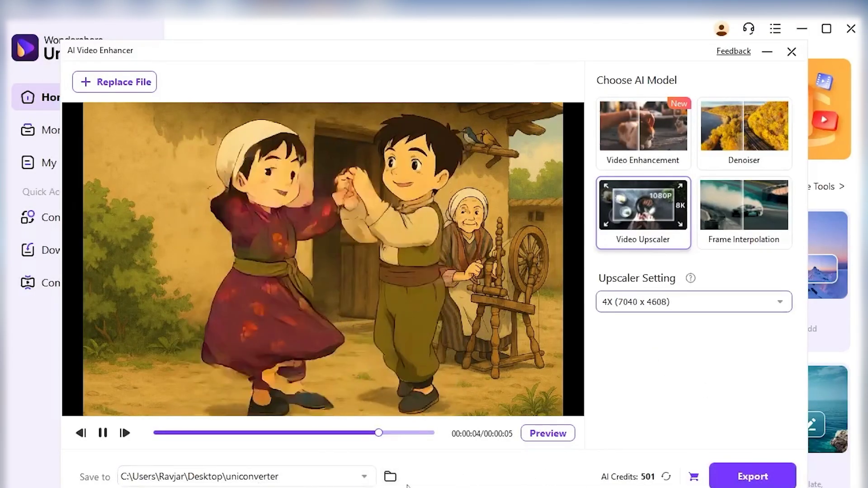
{"action": "left_click", "coordinate": [390, 477]}
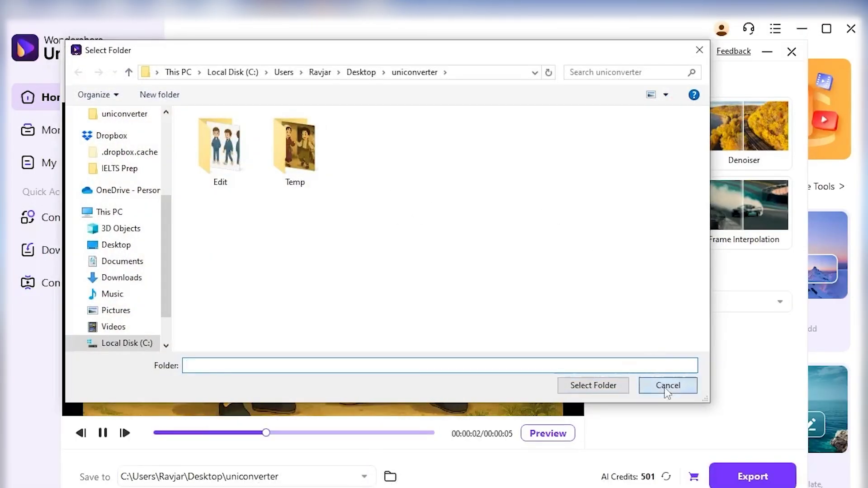
{"action": "left_click", "coordinate": [667, 387]}
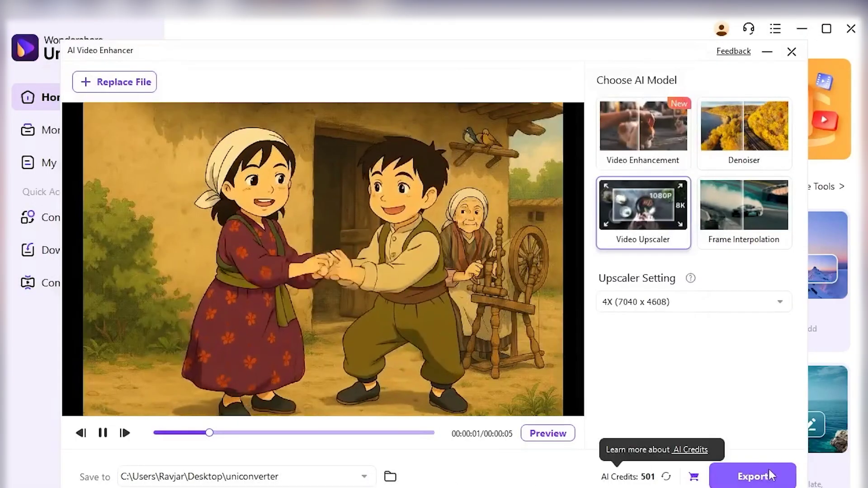
Step: Export the 4X upscaled animated clip from the AI Video Enhancer
{"action": "left_click", "coordinate": [754, 478]}
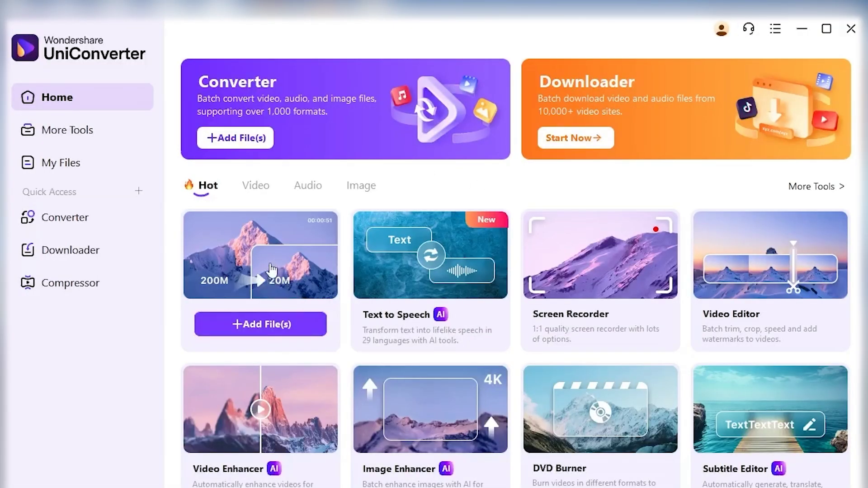
Step: Add 6394054-uhd_4096_2048_24fps to the Compressor and open its Compression Settings
{"action": "left_click", "coordinate": [280, 335]}
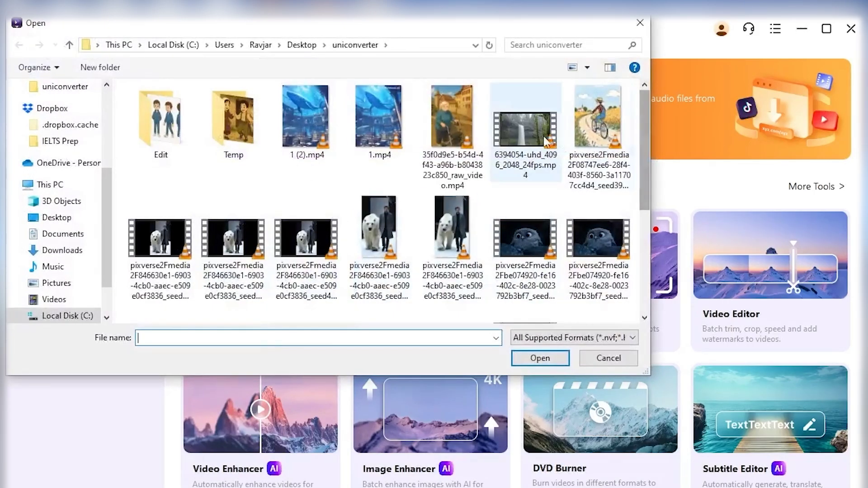
{"action": "double_click", "coordinate": [527, 135]}
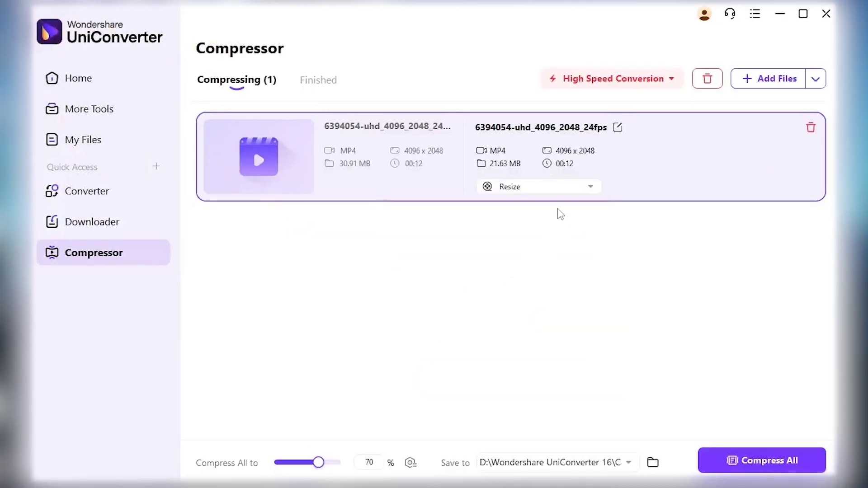
{"action": "left_click", "coordinate": [570, 170]}
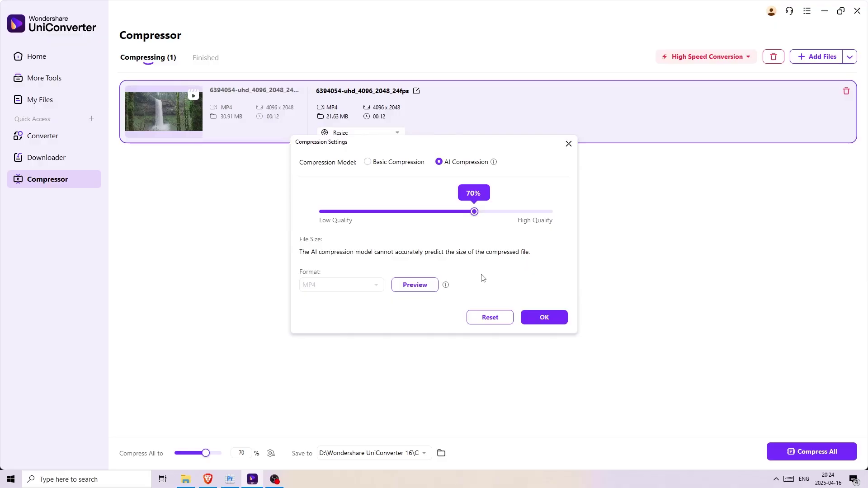
Step: Set compression quality to 50% in MP4, leaving resolution and frame rate on Auto
{"action": "left_click_drag", "start_coordinate": [475, 211], "coordinate": [464, 212]}
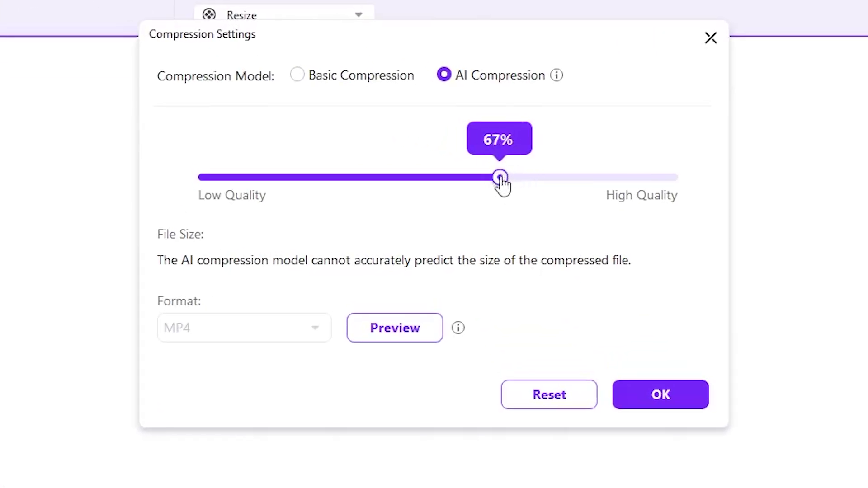
{"action": "left_click_drag", "start_coordinate": [502, 186], "coordinate": [412, 193]}
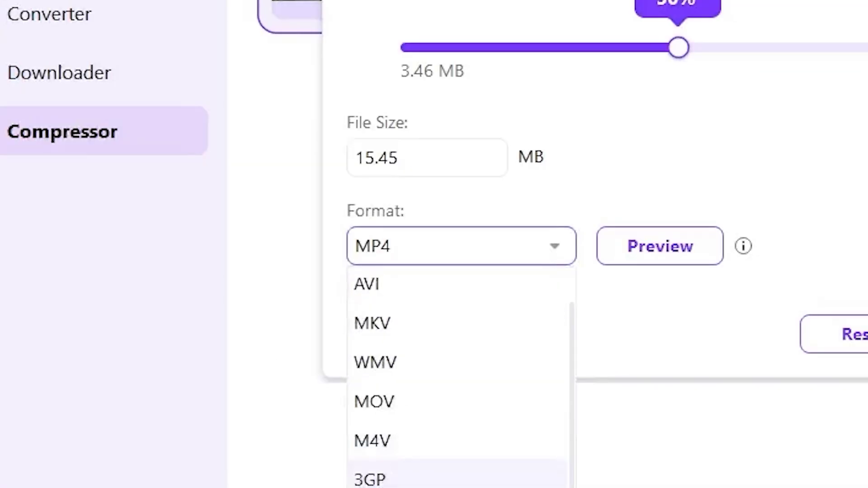
{"action": "left_click", "coordinate": [545, 232]}
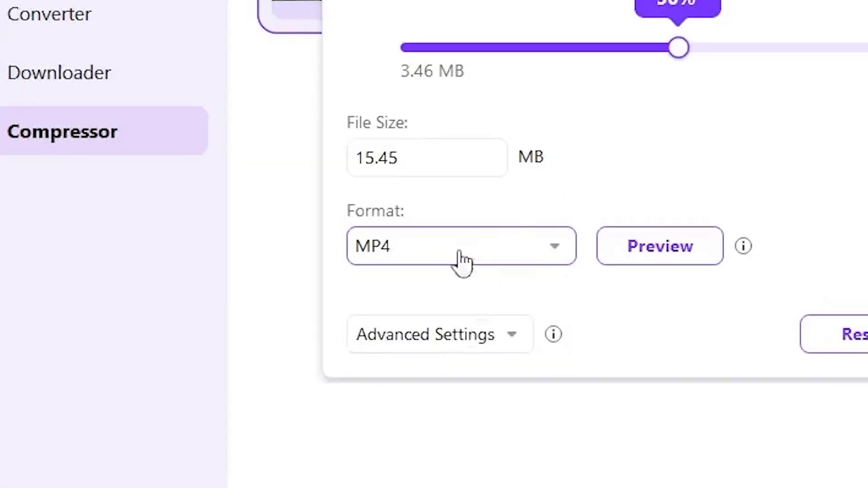
{"action": "left_click", "coordinate": [463, 335]}
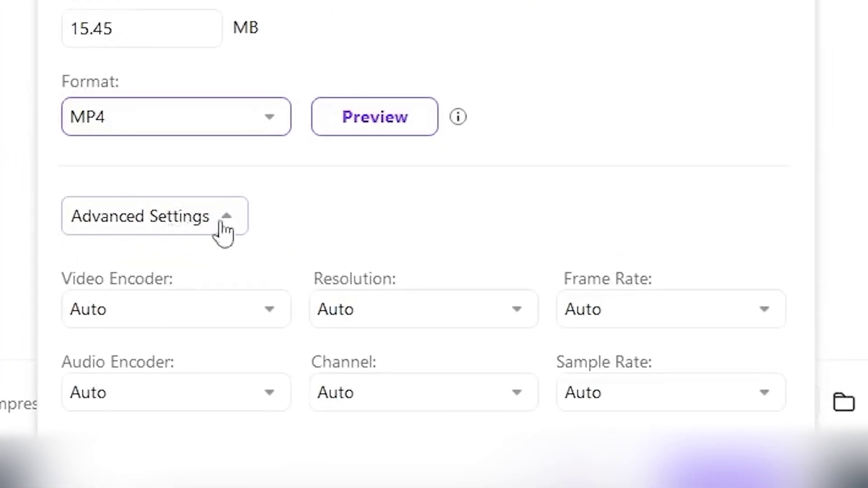
{"action": "left_click", "coordinate": [530, 324]}
{"action": "scroll", "coordinate": [438, 324], "scroll_direction": "down", "scroll_amount": 3}
{"action": "left_click", "coordinate": [550, 253]}
{"action": "left_click", "coordinate": [675, 312]}
{"action": "left_click", "coordinate": [608, 213]}
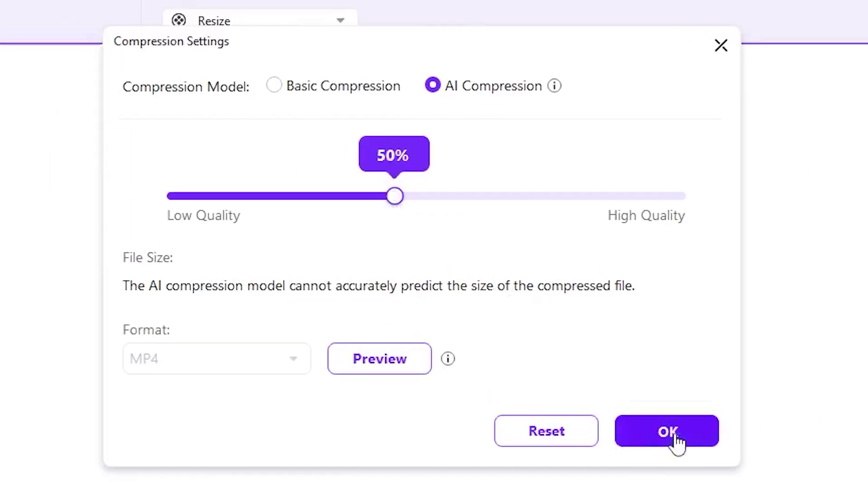
{"action": "left_click", "coordinate": [677, 442]}
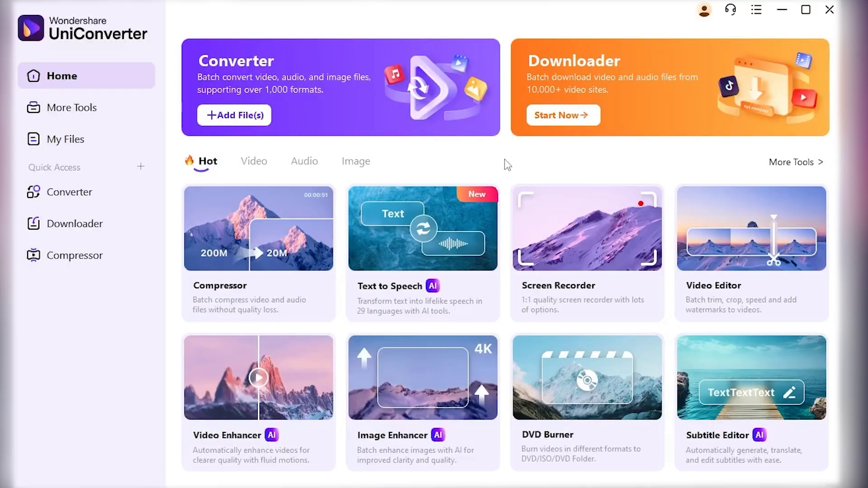
Step: Switch to the Video tools and start adding a file to the Watermark Remover
{"action": "left_click", "coordinate": [254, 163]}
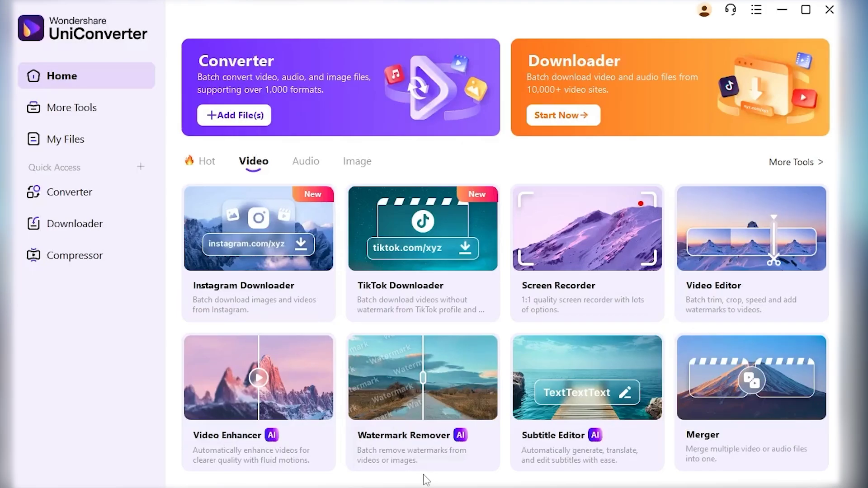
{"action": "left_click", "coordinate": [411, 445]}
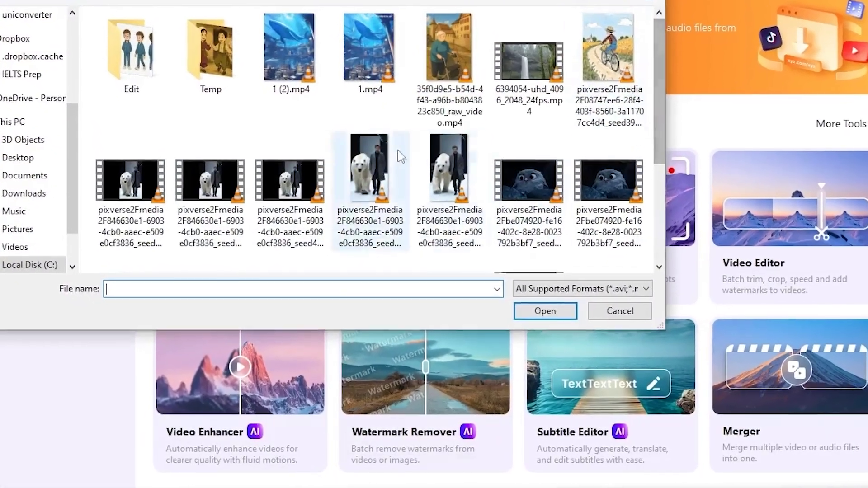
Step: Load whale video 1.mp4, preview it, and set the watermark removal AI model to Quality
{"action": "double_click", "coordinate": [368, 45]}
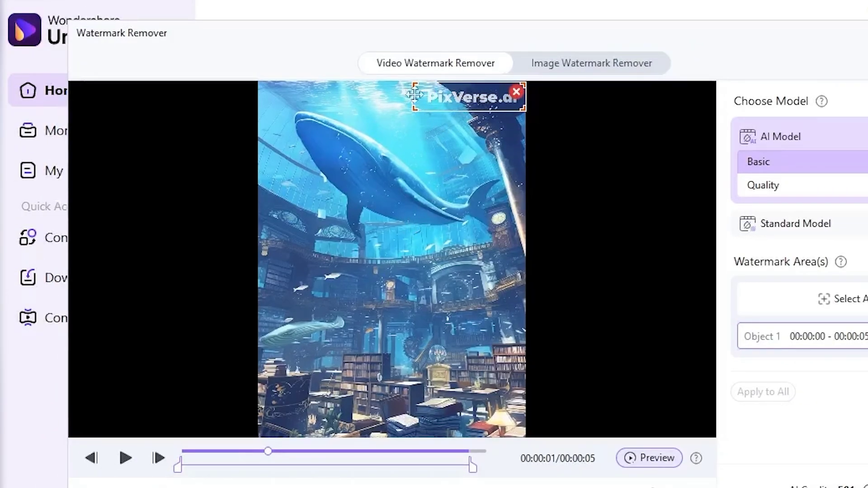
{"action": "left_click", "coordinate": [121, 460]}
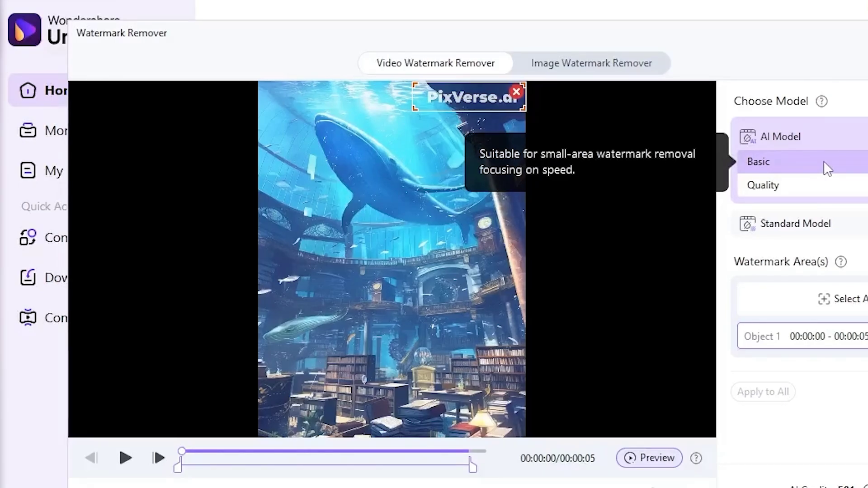
{"action": "left_click", "coordinate": [808, 190]}
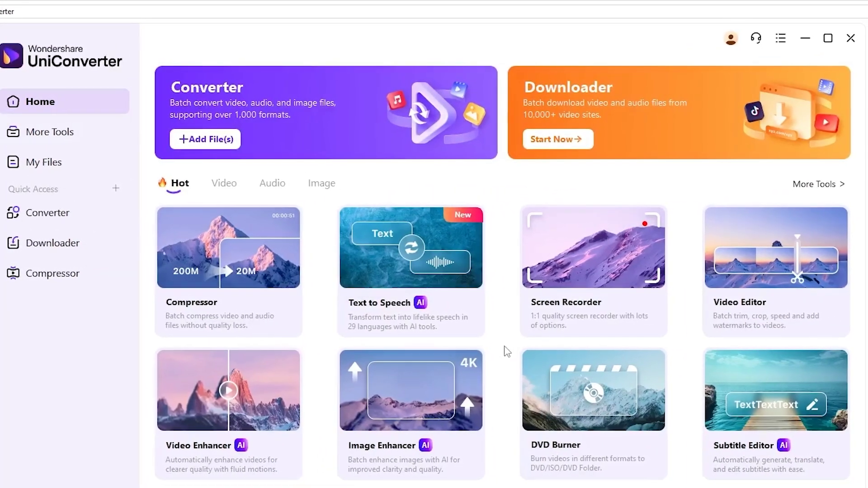
Step: Open the boy-and-girl dancing MP4 in the Video Editor
{"action": "mouse_move", "coordinate": [606, 327]}
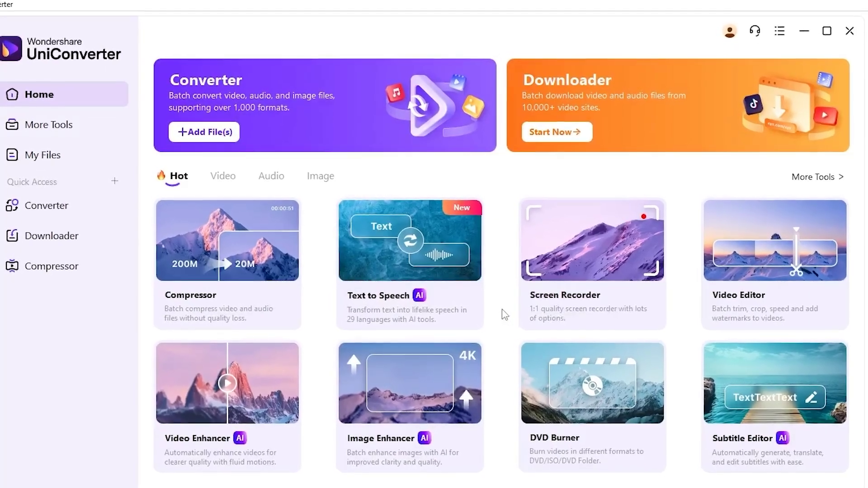
{"action": "mouse_move", "coordinate": [545, 310]}
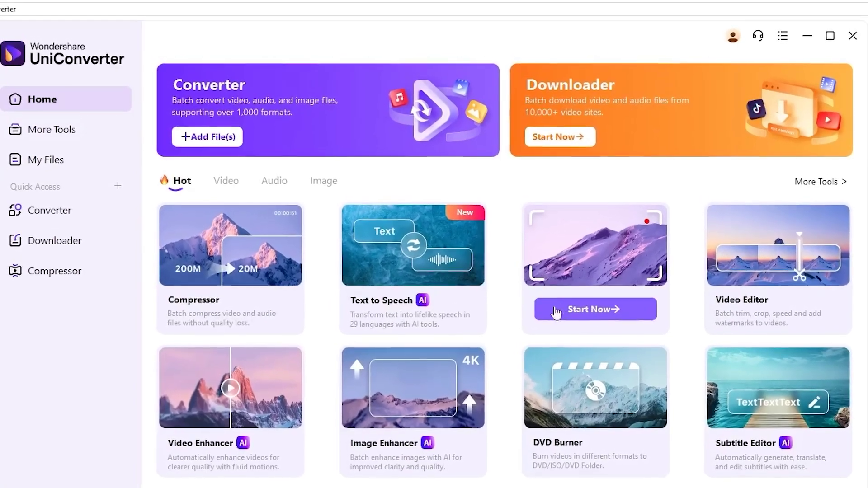
{"action": "mouse_move", "coordinate": [754, 331]}
{"action": "left_click", "coordinate": [777, 314]}
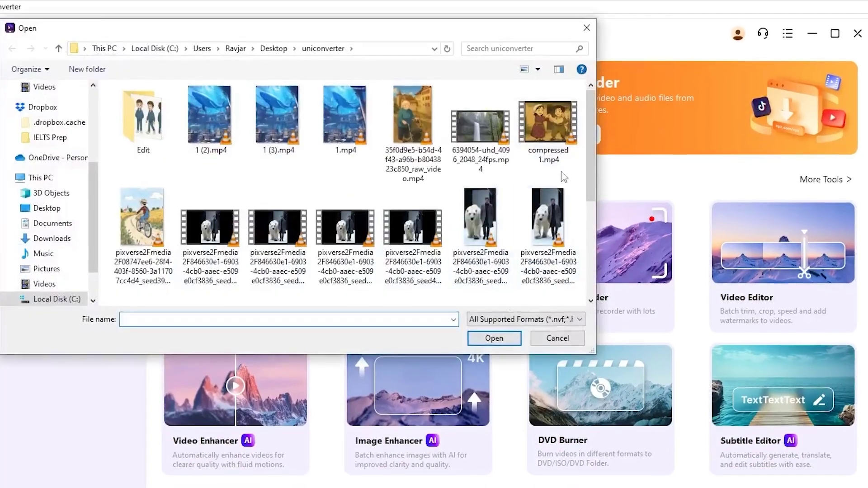
{"action": "scroll", "coordinate": [414, 284], "scroll_direction": "down", "scroll_amount": 4}
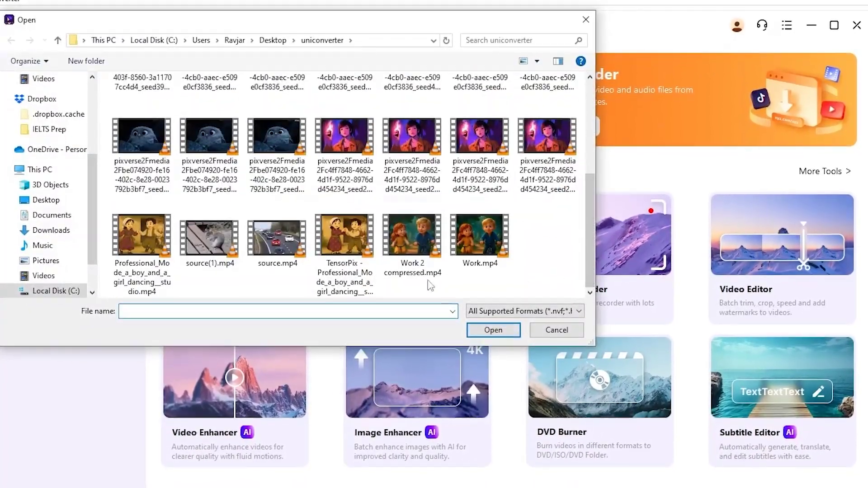
{"action": "double_click", "coordinate": [142, 240]}
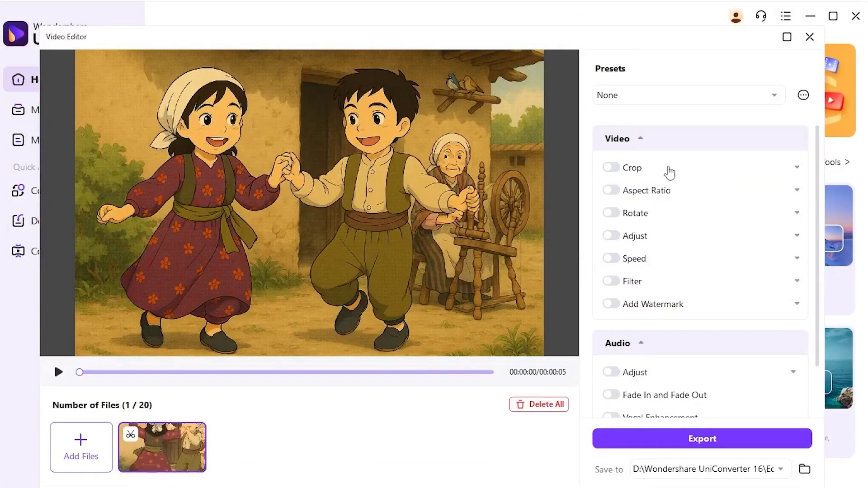
{"action": "left_click", "coordinate": [611, 168]}
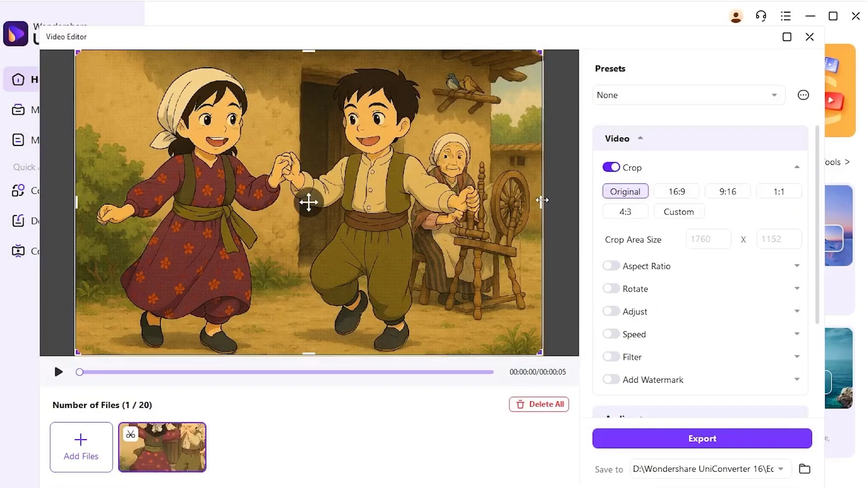
{"action": "left_click_drag", "start_coordinate": [542, 201], "coordinate": [468, 200]}
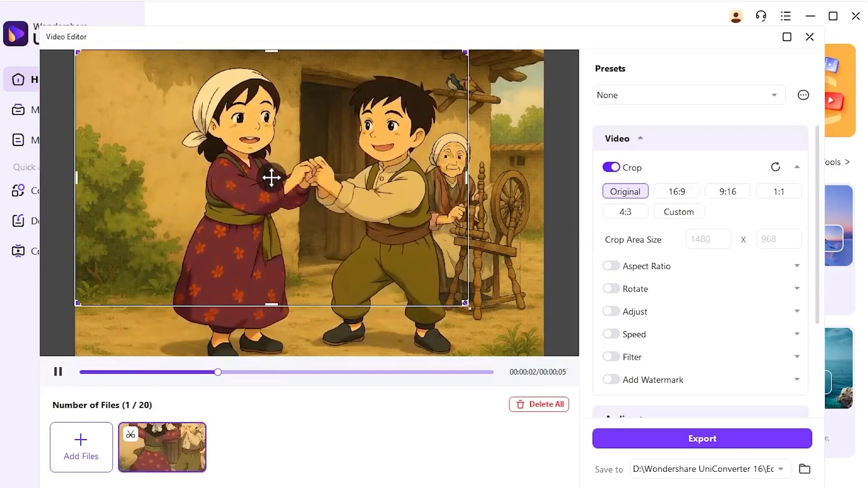
{"action": "left_click", "coordinate": [611, 167]}
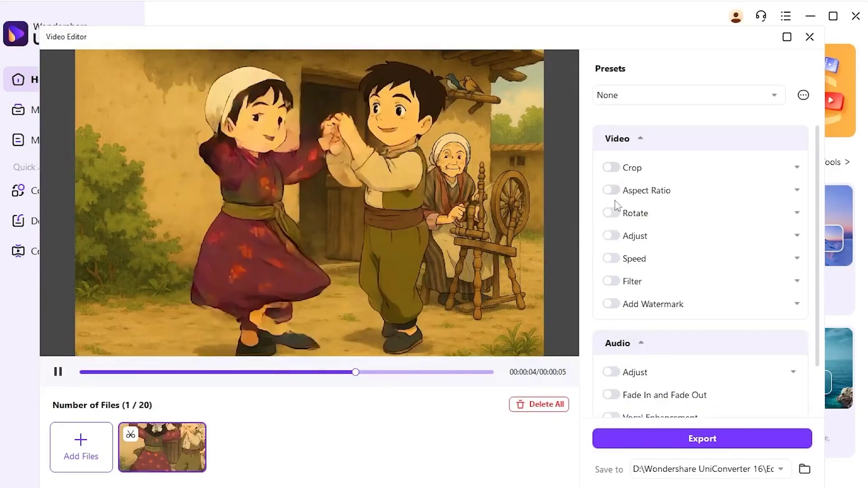
{"action": "left_click", "coordinate": [611, 190]}
{"action": "left_click", "coordinate": [663, 217]}
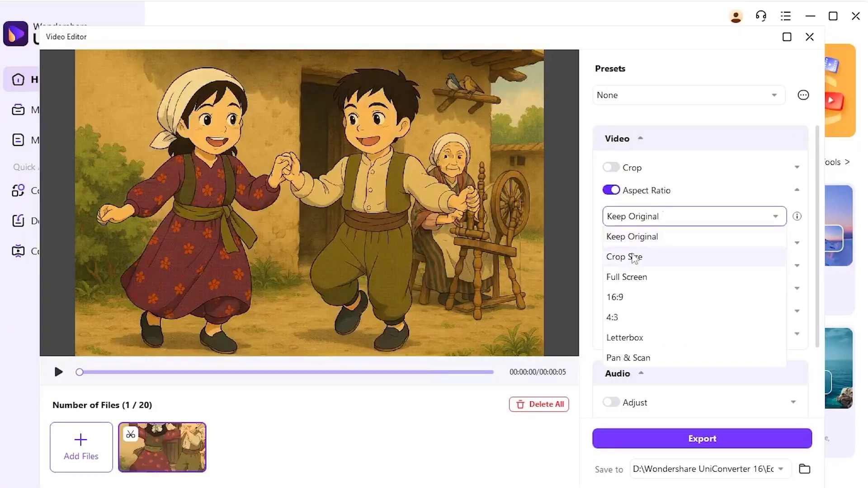
{"action": "left_click", "coordinate": [629, 298]}
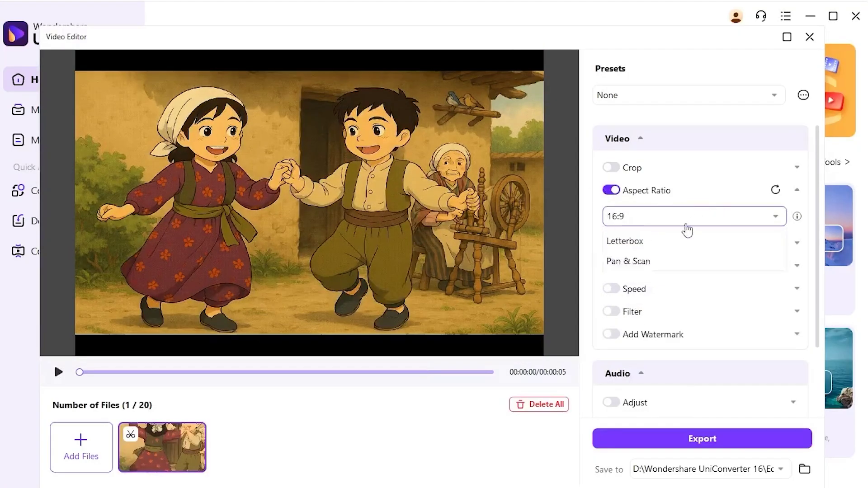
{"action": "left_click", "coordinate": [687, 230]}
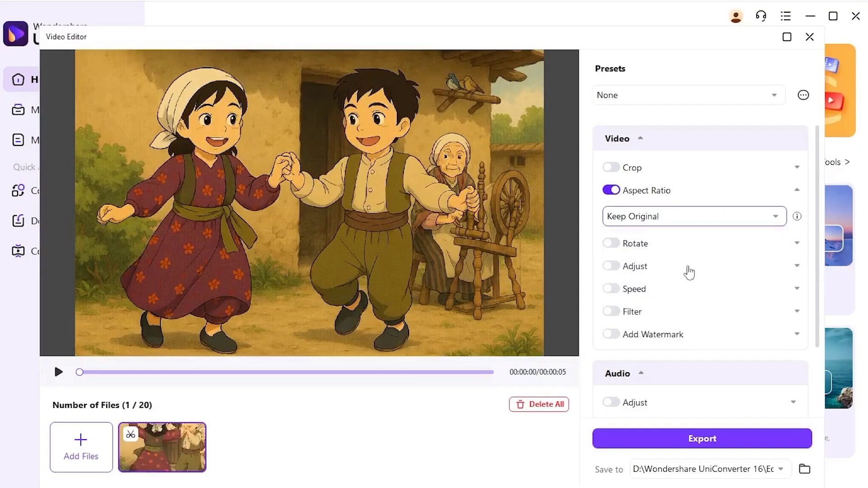
{"action": "left_click", "coordinate": [616, 297]}
{"action": "left_click", "coordinate": [658, 317]}
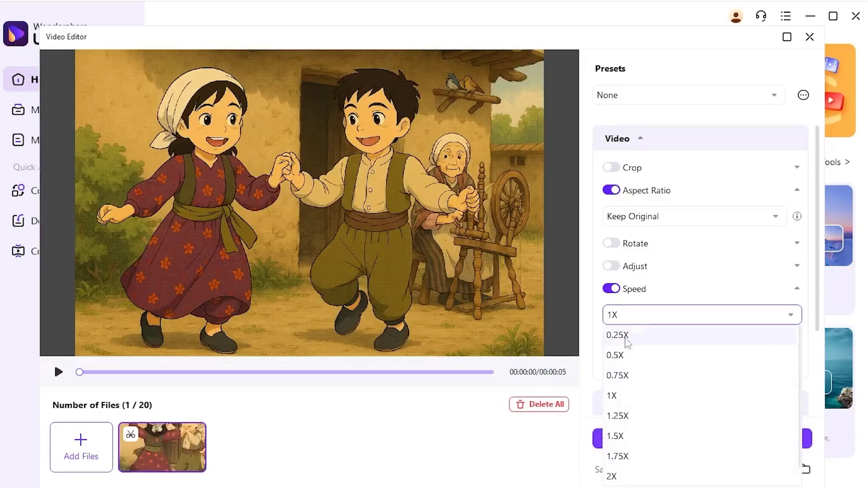
{"action": "left_click", "coordinate": [632, 314]}
{"action": "left_click", "coordinate": [614, 291]}
{"action": "scroll", "coordinate": [712, 345], "scroll_direction": "down", "scroll_amount": 2}
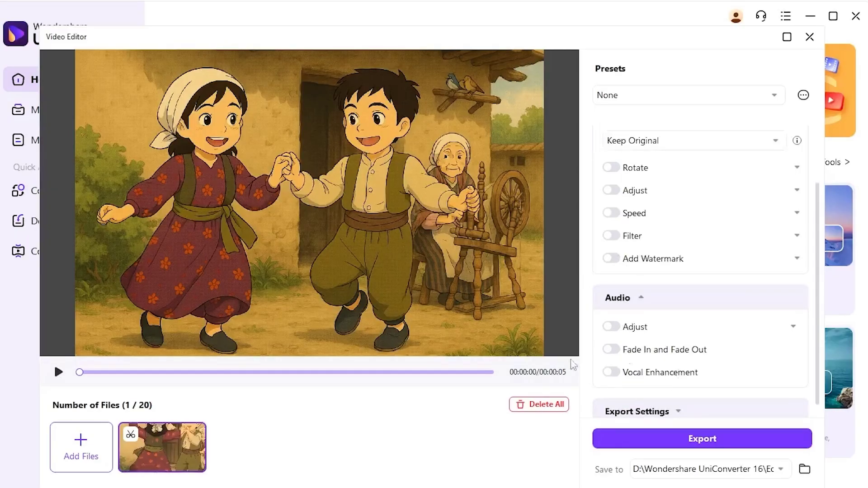
{"action": "mouse_move", "coordinate": [171, 450]}
{"action": "left_click", "coordinate": [59, 371]}
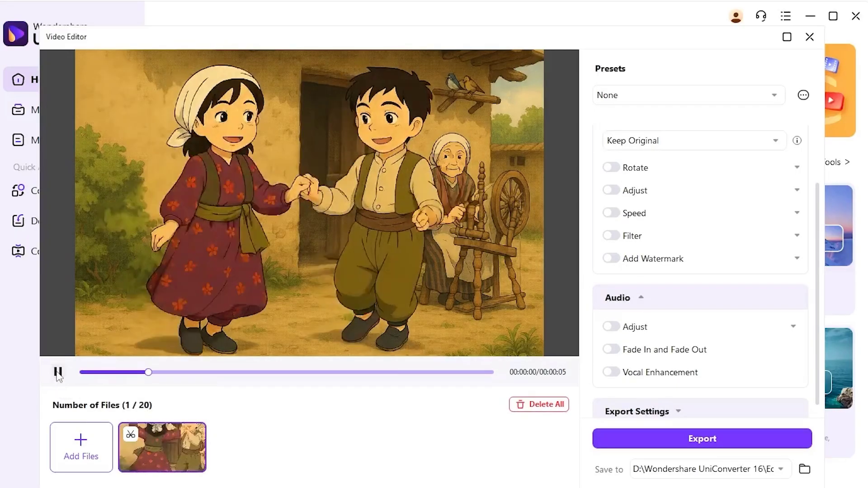
{"action": "left_click", "coordinate": [357, 372]}
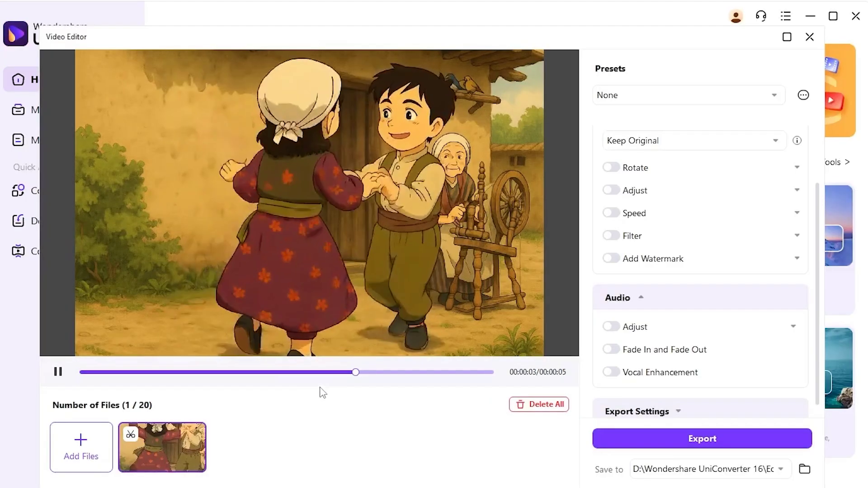
{"action": "left_click", "coordinate": [425, 372]}
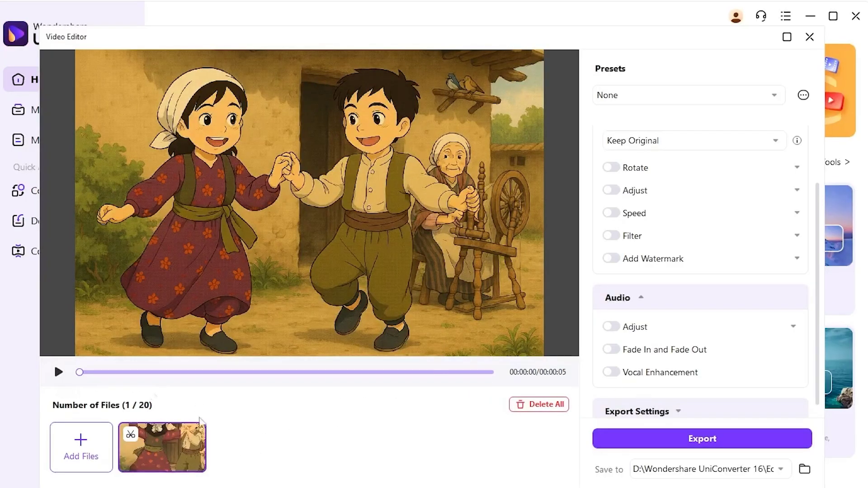
Step: Trim the dancing clip's end to about 00:00:04 and play the result
{"action": "left_click", "coordinate": [131, 435]}
{"action": "left_click_drag", "start_coordinate": [741, 402], "coordinate": [672, 400]}
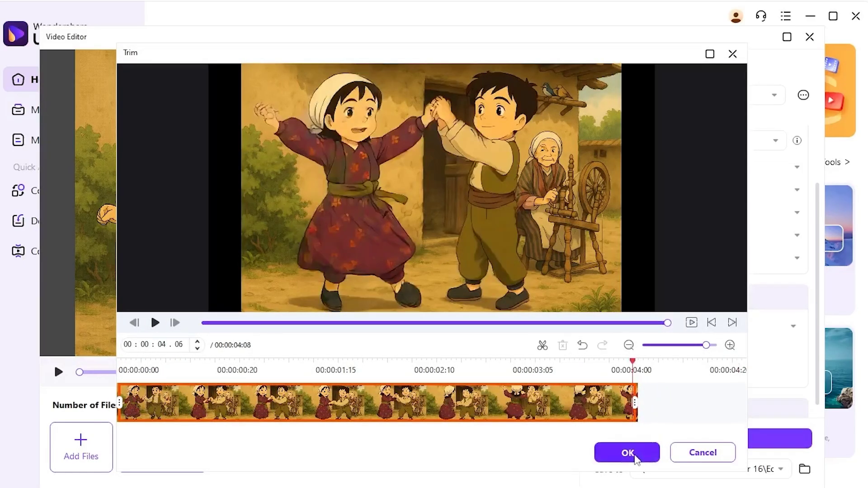
{"action": "left_click", "coordinate": [627, 453]}
{"action": "left_click", "coordinate": [59, 372]}
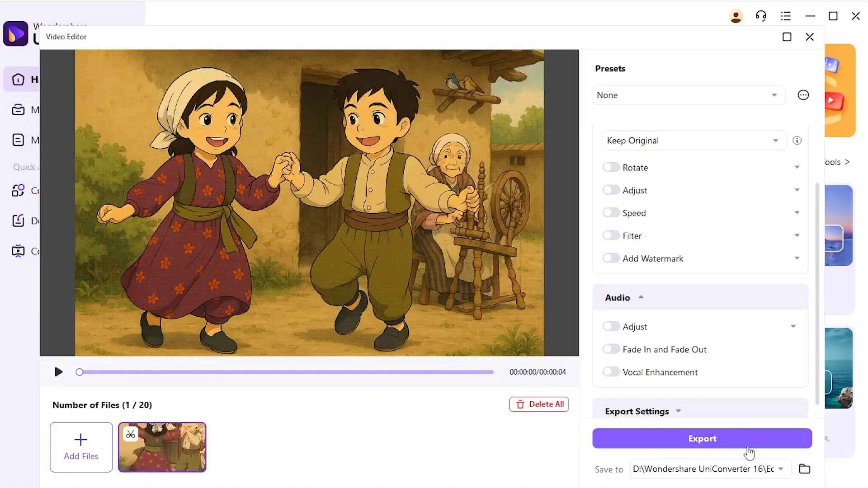
Step: Export the trimmed dancing clip to the Edited folder, then browse Home's Image, Audio, Video and Hot tools
{"action": "left_click", "coordinate": [772, 448]}
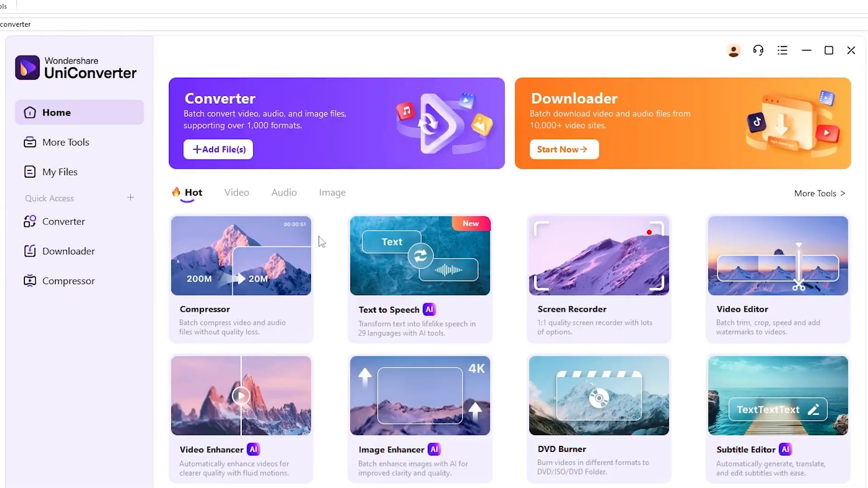
{"action": "left_click", "coordinate": [330, 199]}
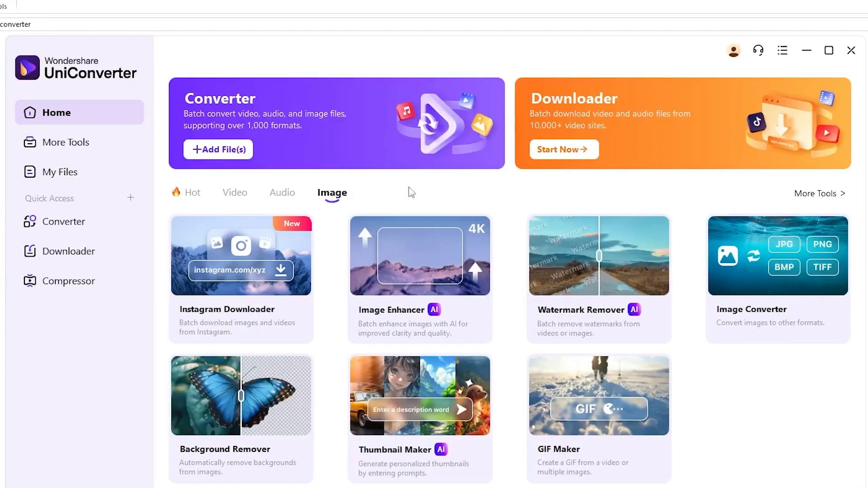
{"action": "left_click", "coordinate": [281, 197]}
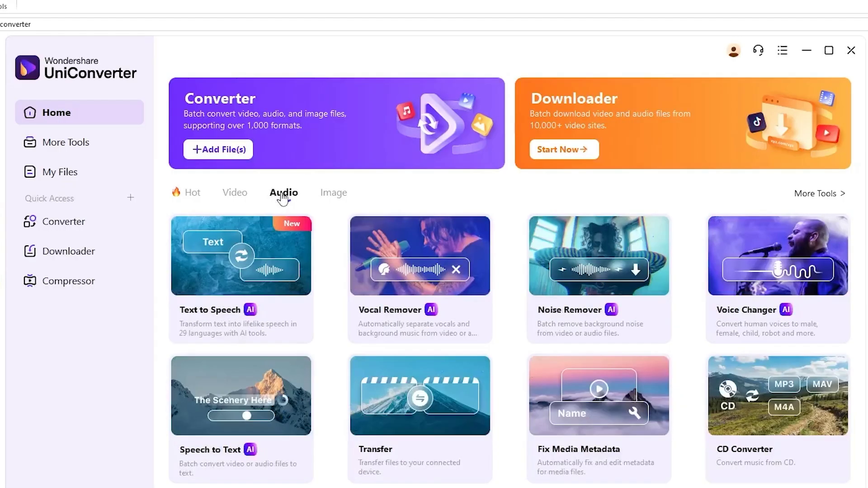
{"action": "left_click", "coordinate": [235, 195]}
{"action": "left_click", "coordinate": [191, 194]}
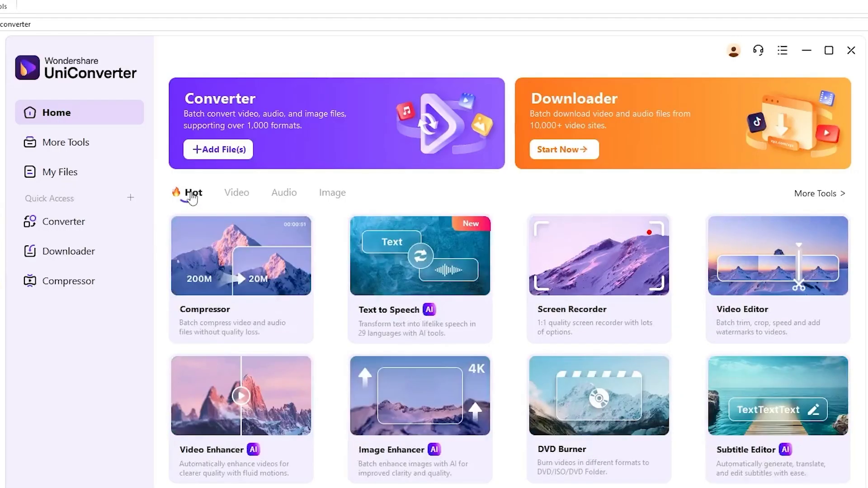